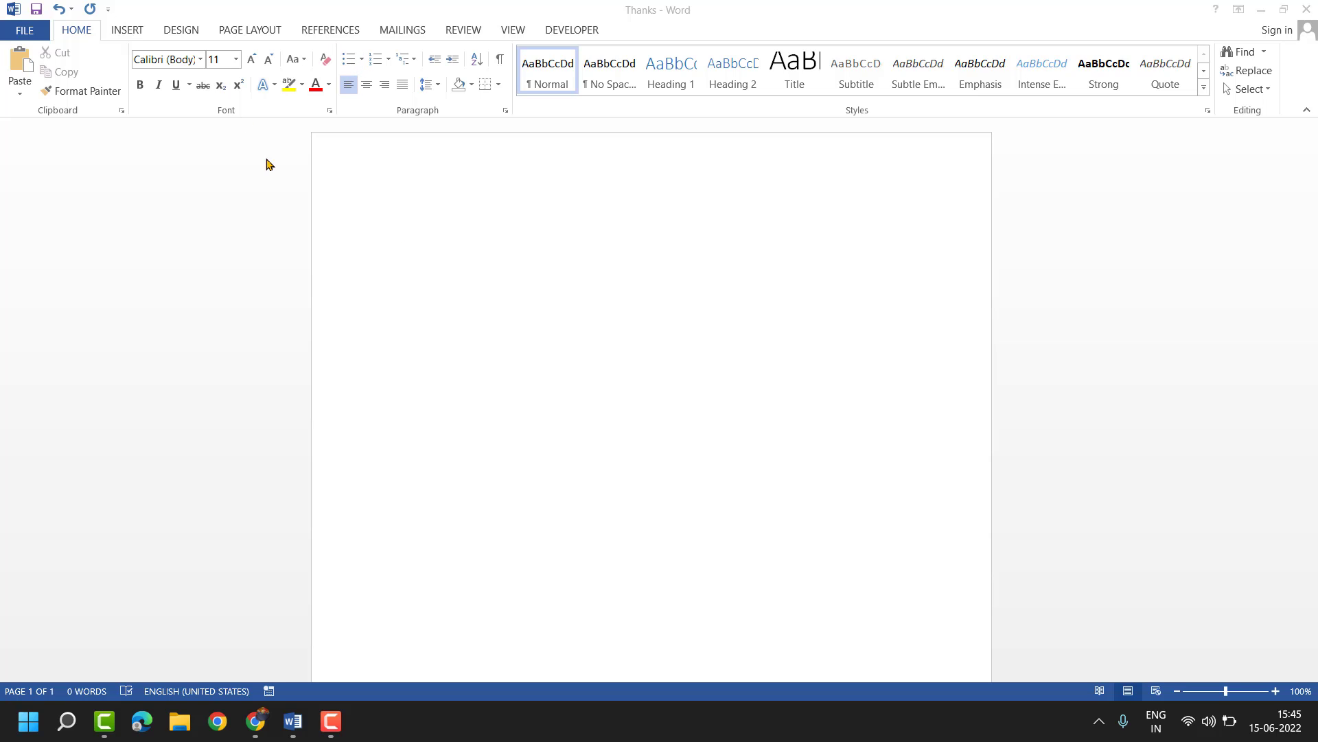
- Add plain bullets to the empty first line and remove them again, twice
left_click(407, 260)
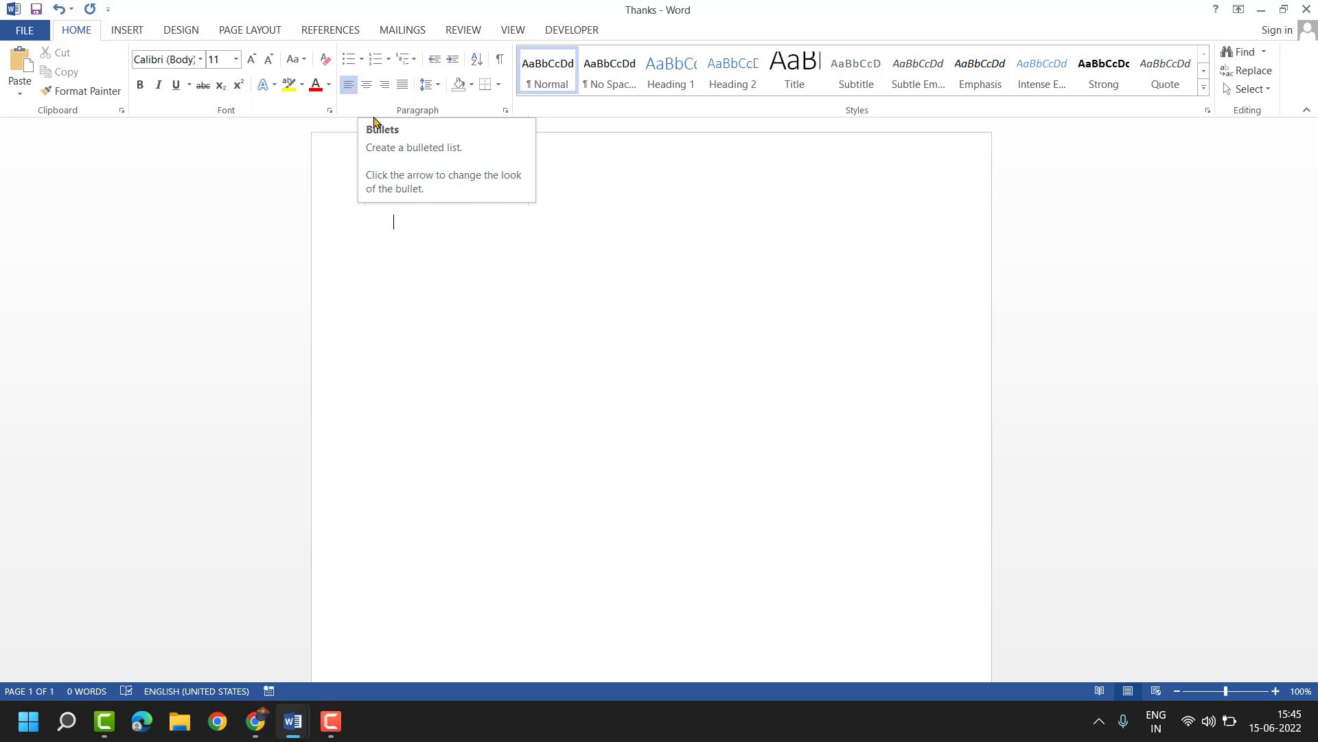
left_click(350, 60)
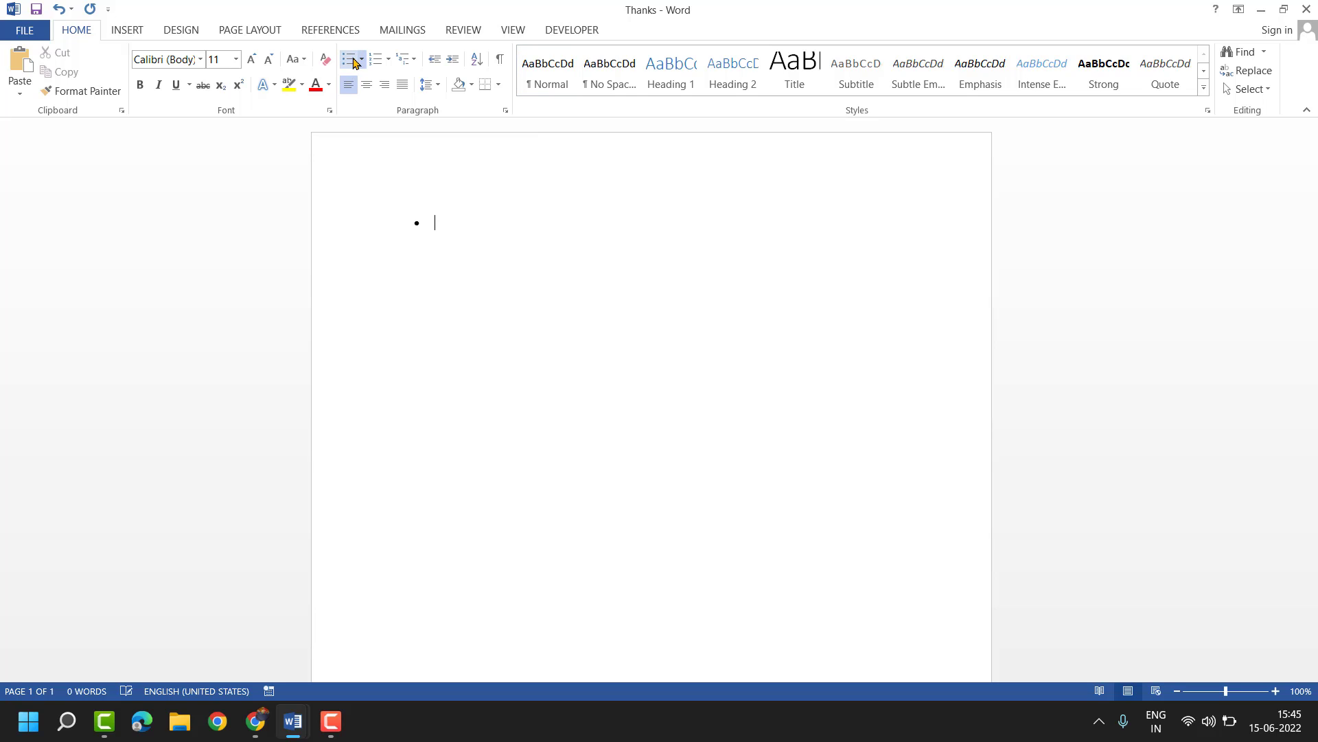
key("BackSpace")
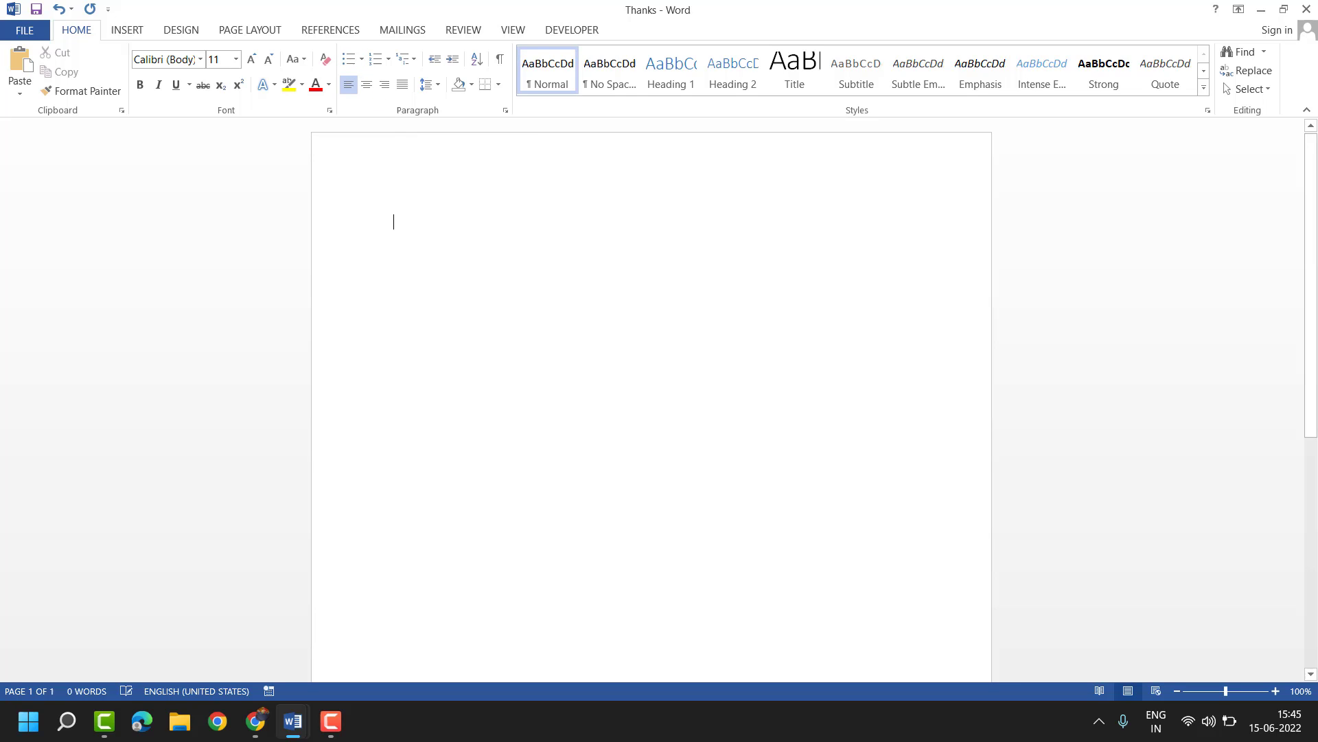
left_click(350, 61)
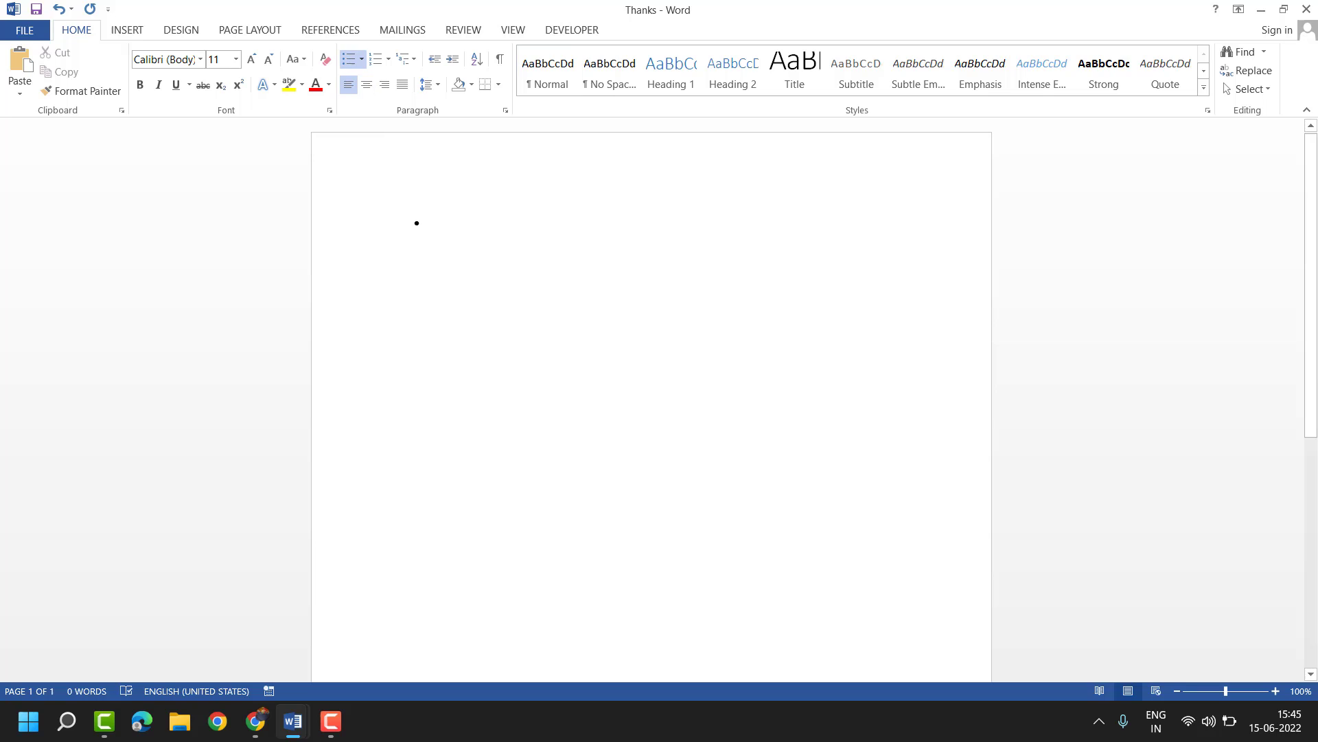
key("BackSpace")
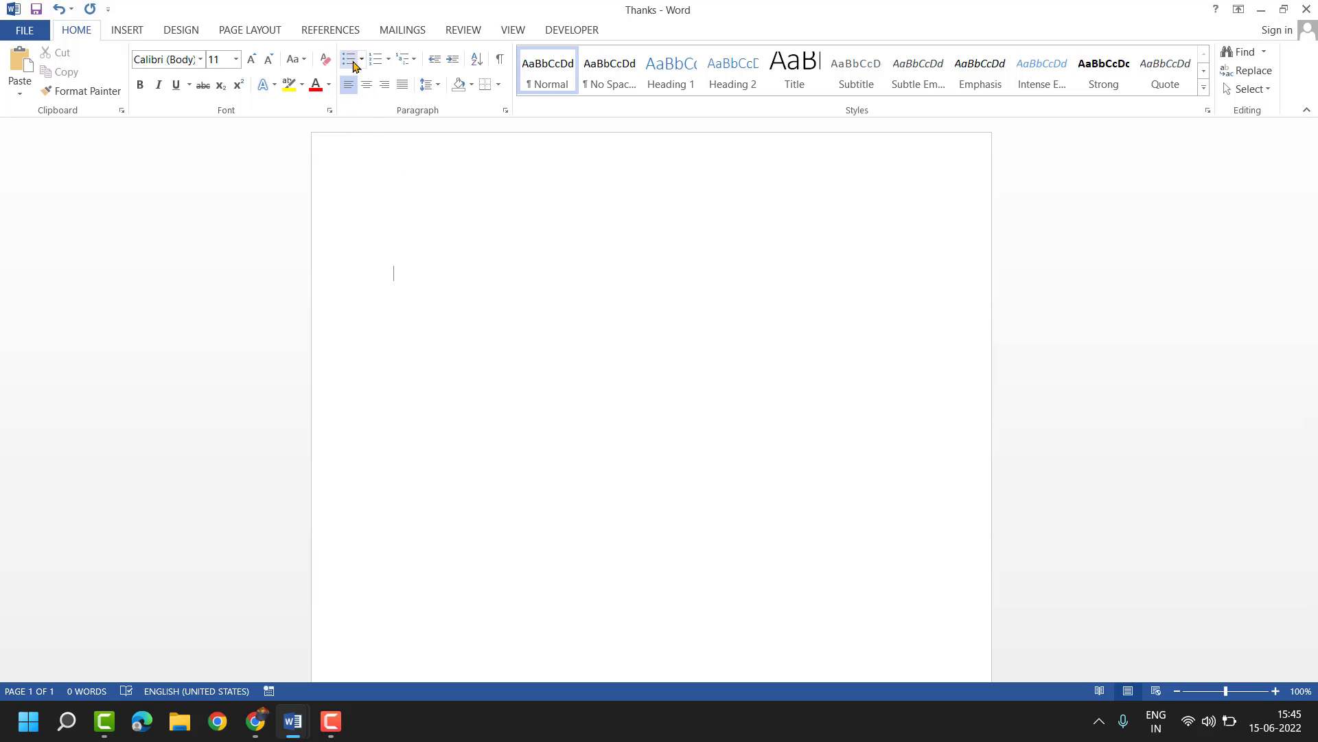
- Try diamond bullets on the line, remove them, and begin the plain A–F lines
left_click(361, 60)
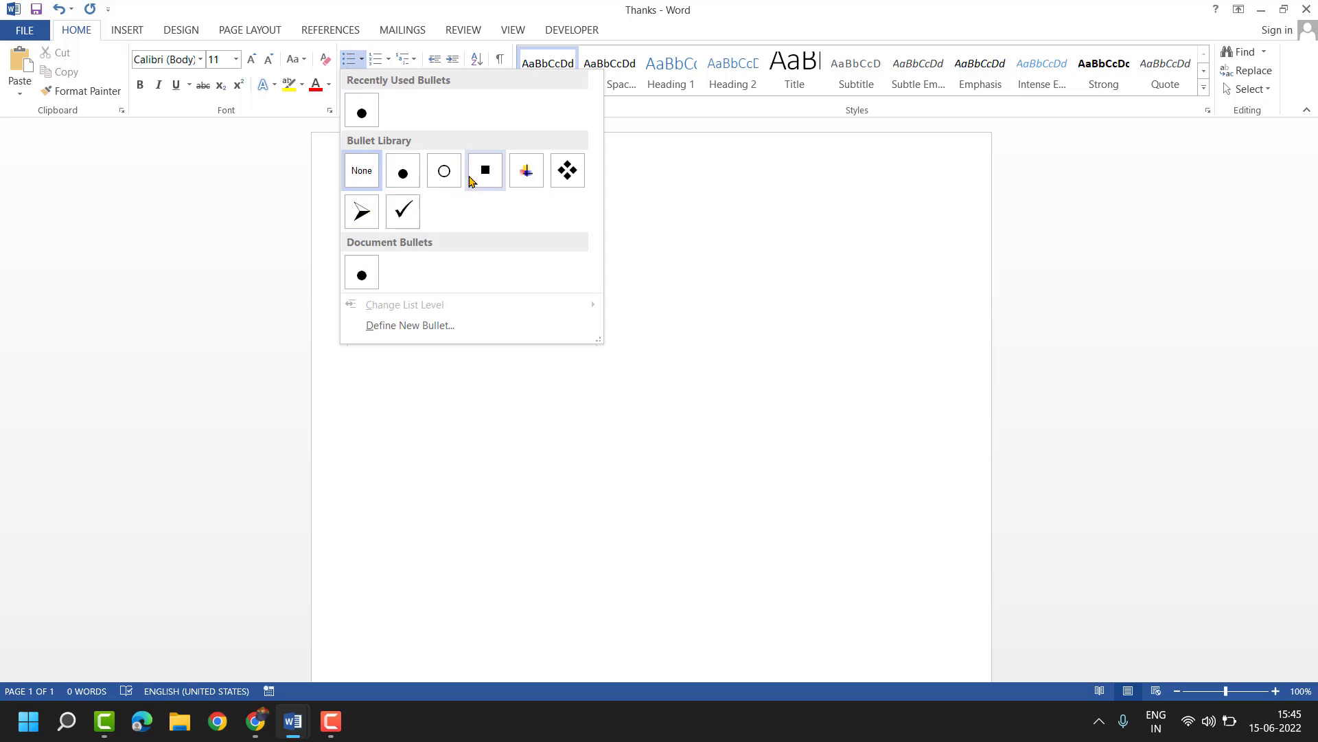
left_click(566, 171)
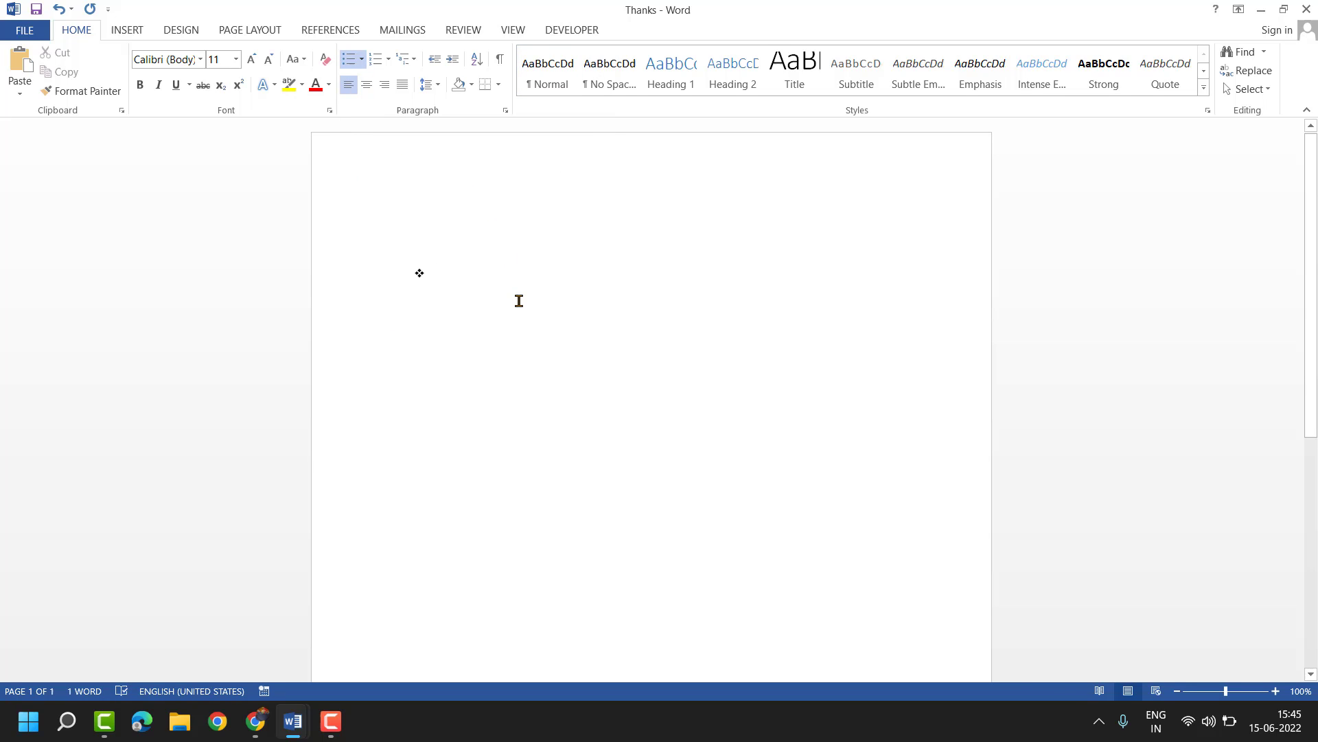
key("BackSpace")
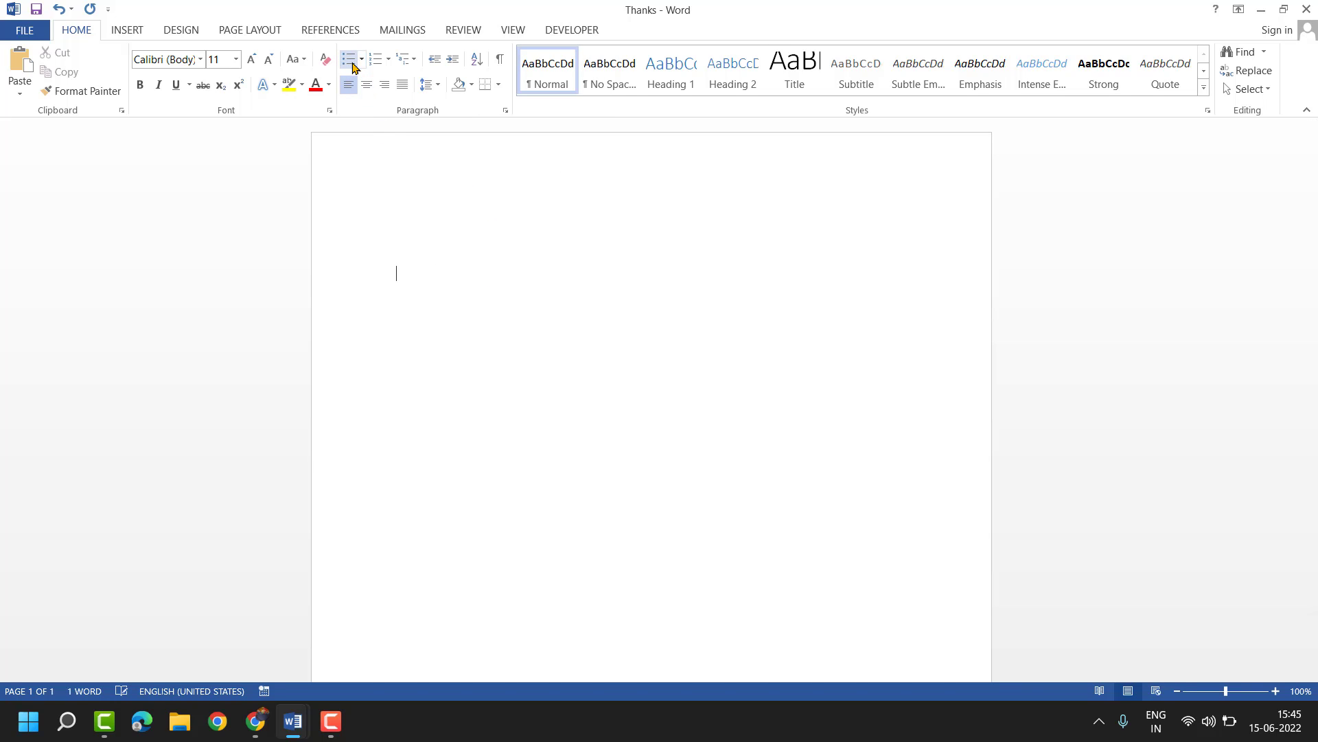
left_click(351, 59)
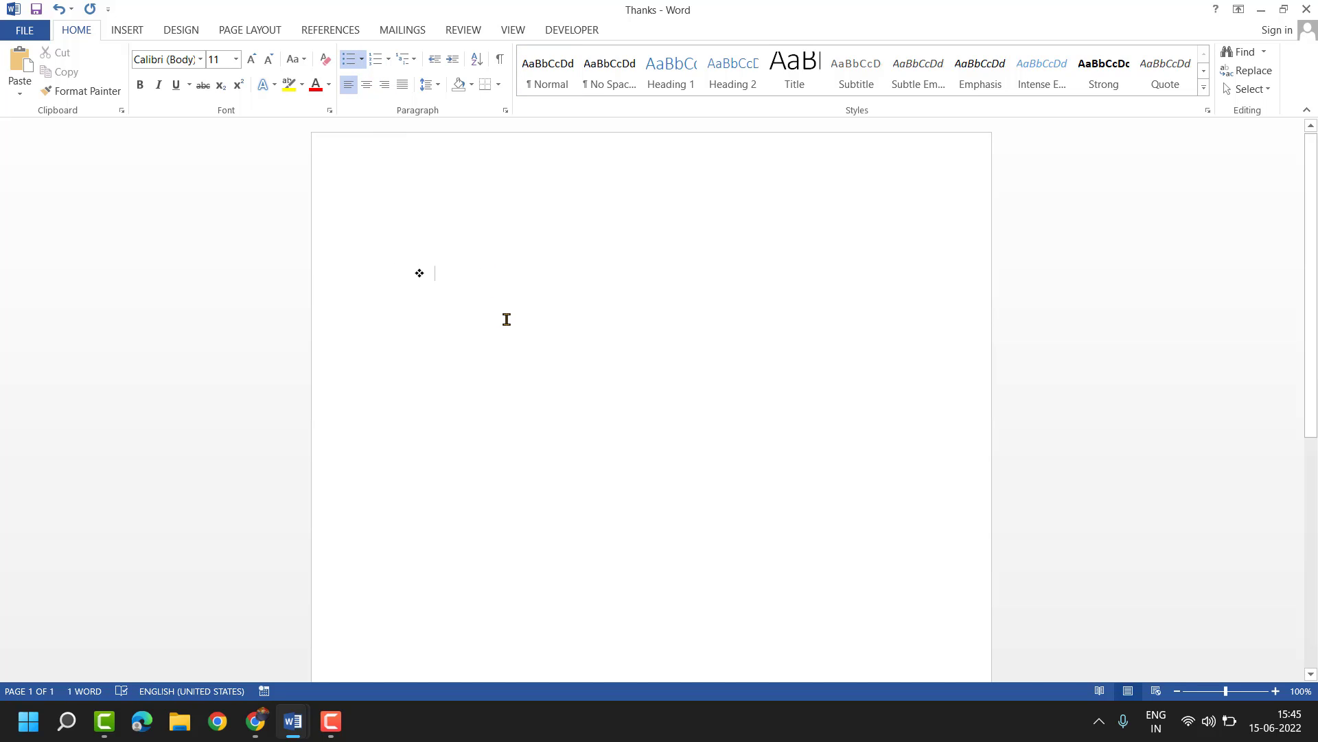
key("BackSpace")
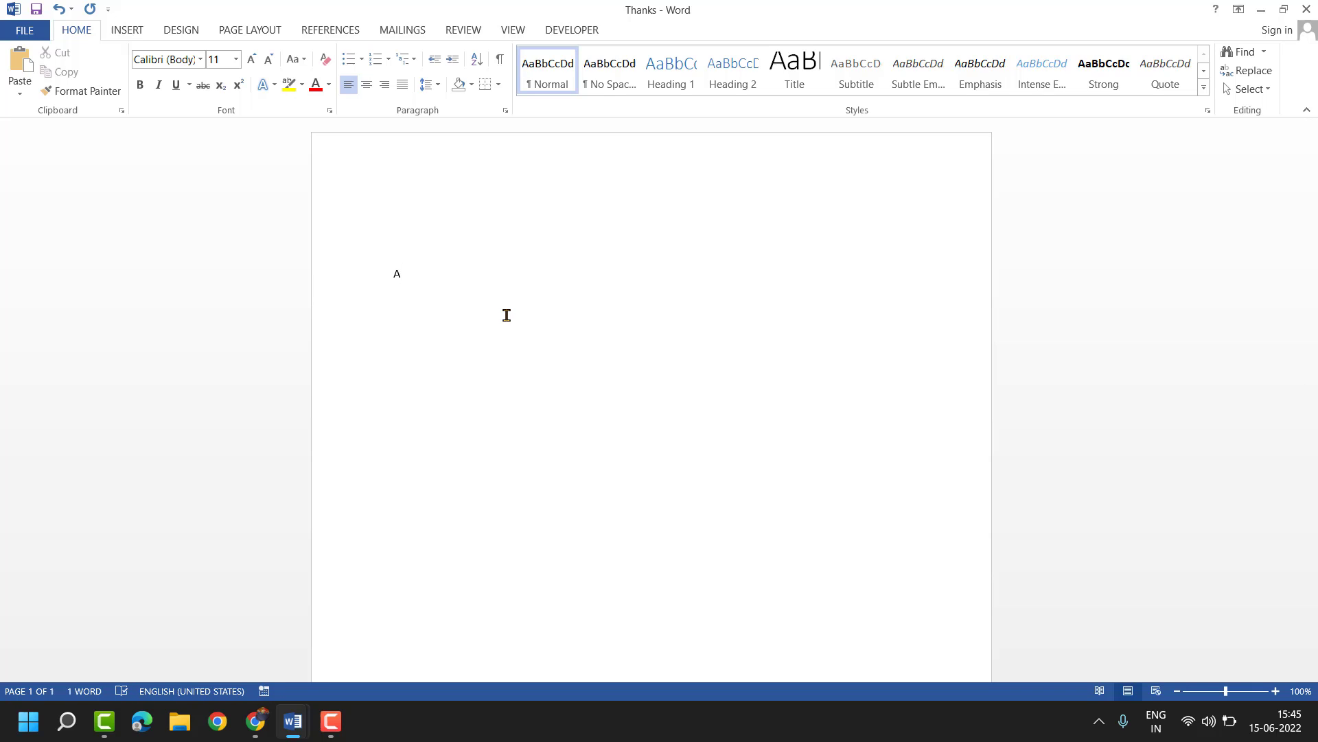
key("Return")
type("B")
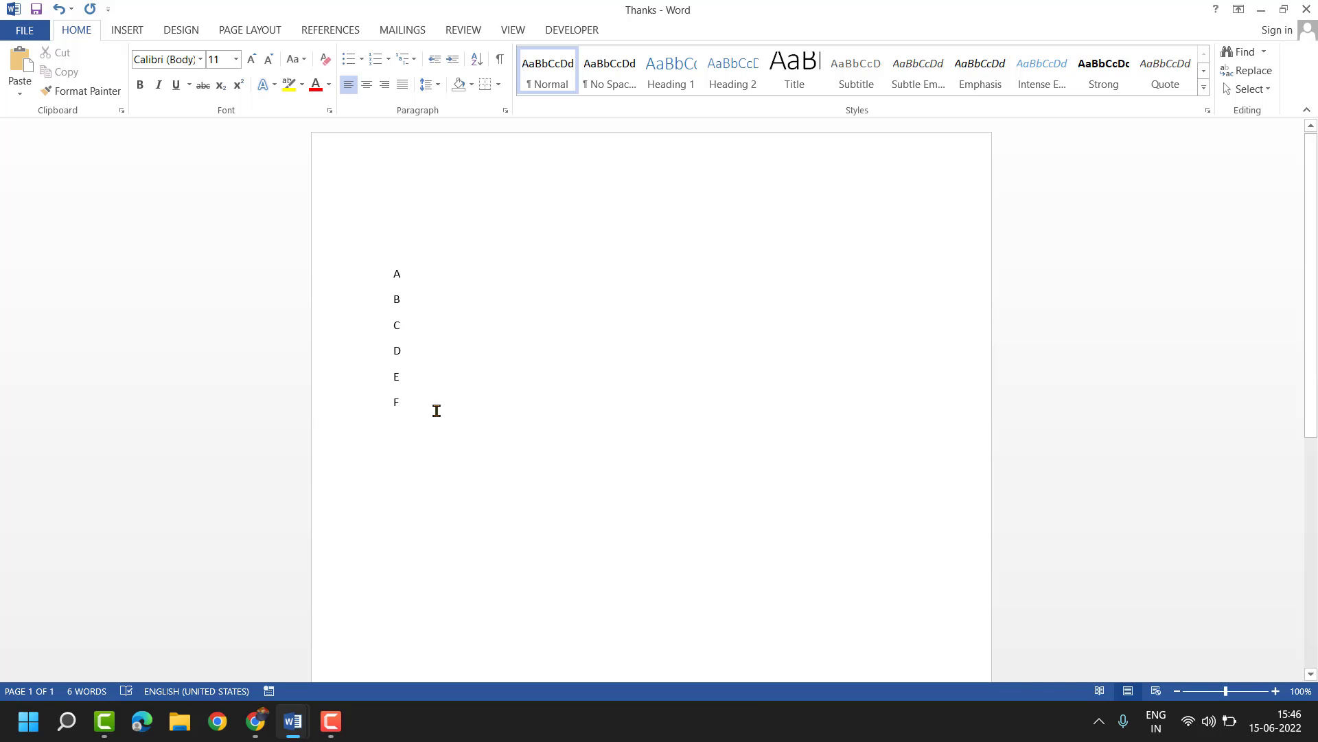
- Give lines A–F diamond bullets and 28 pt text, then reselect the list
left_click_drag(404, 404, 385, 265)
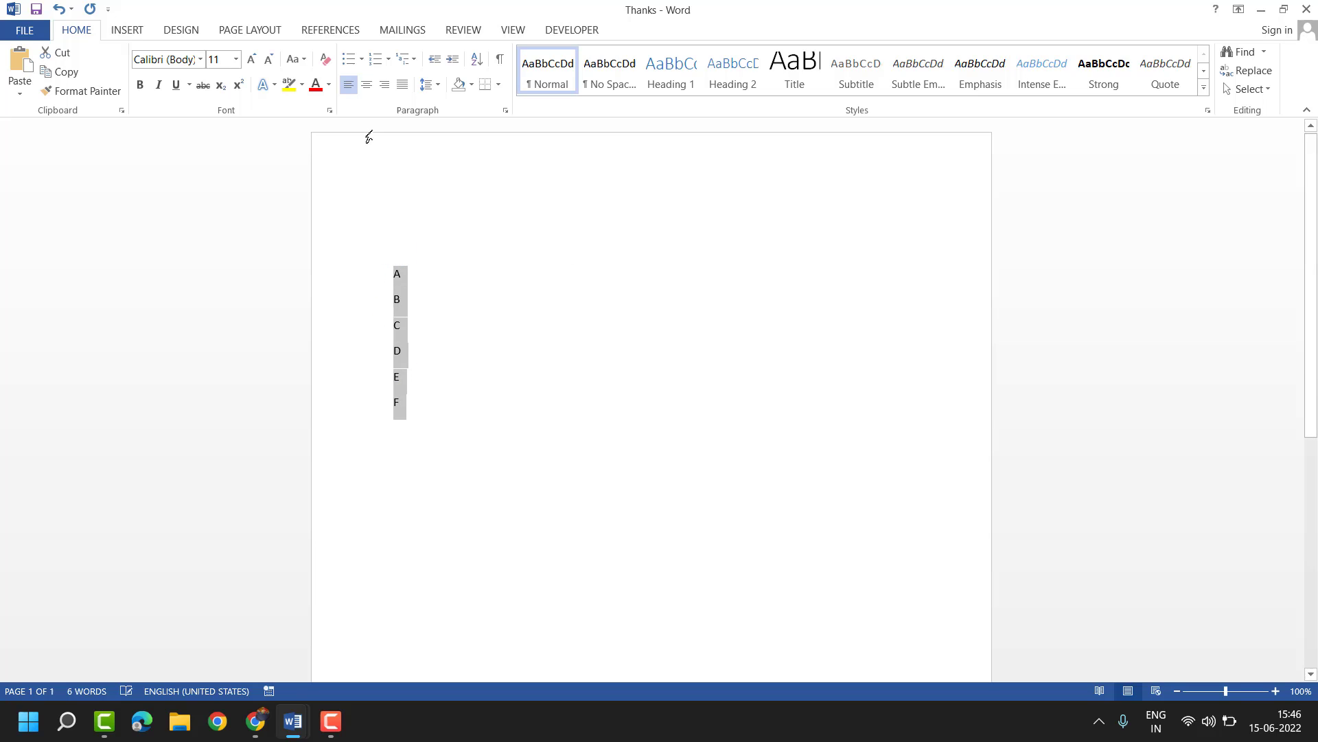
left_click(349, 60)
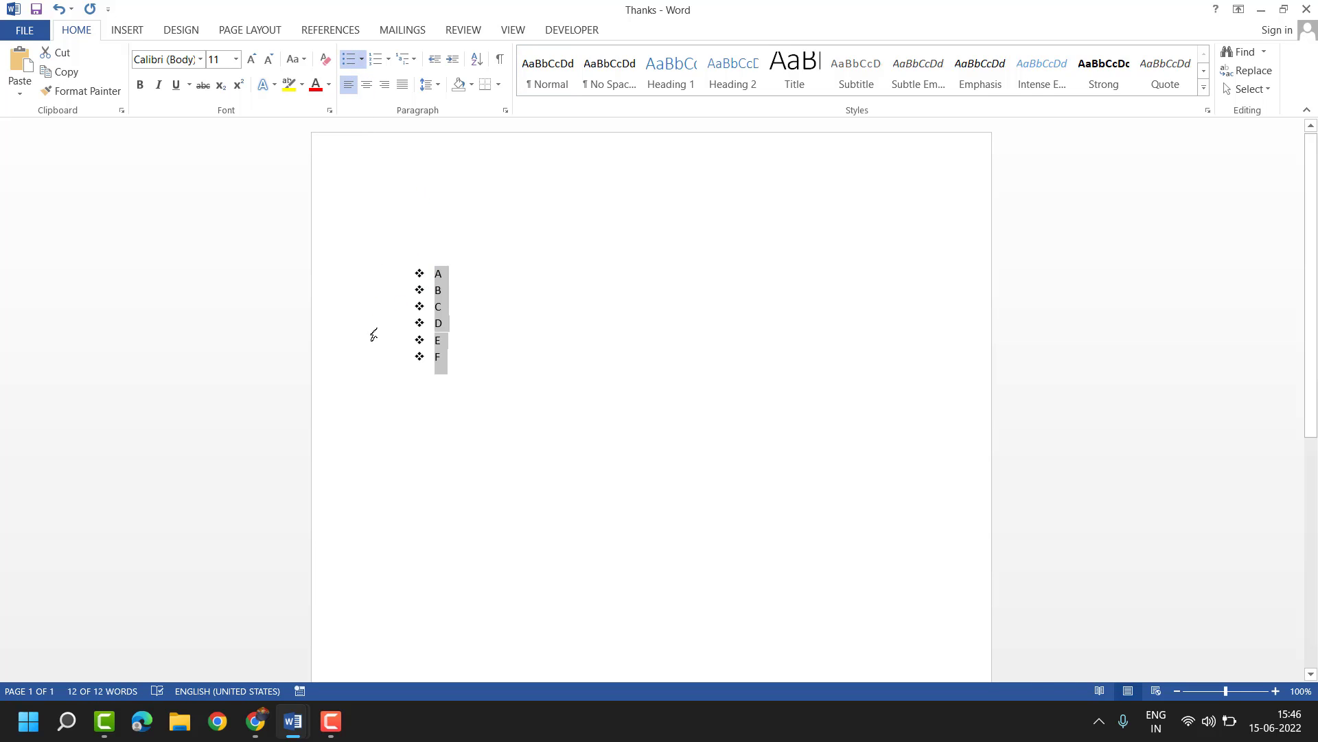
left_click(254, 64)
left_click(254, 65)
left_click(255, 64)
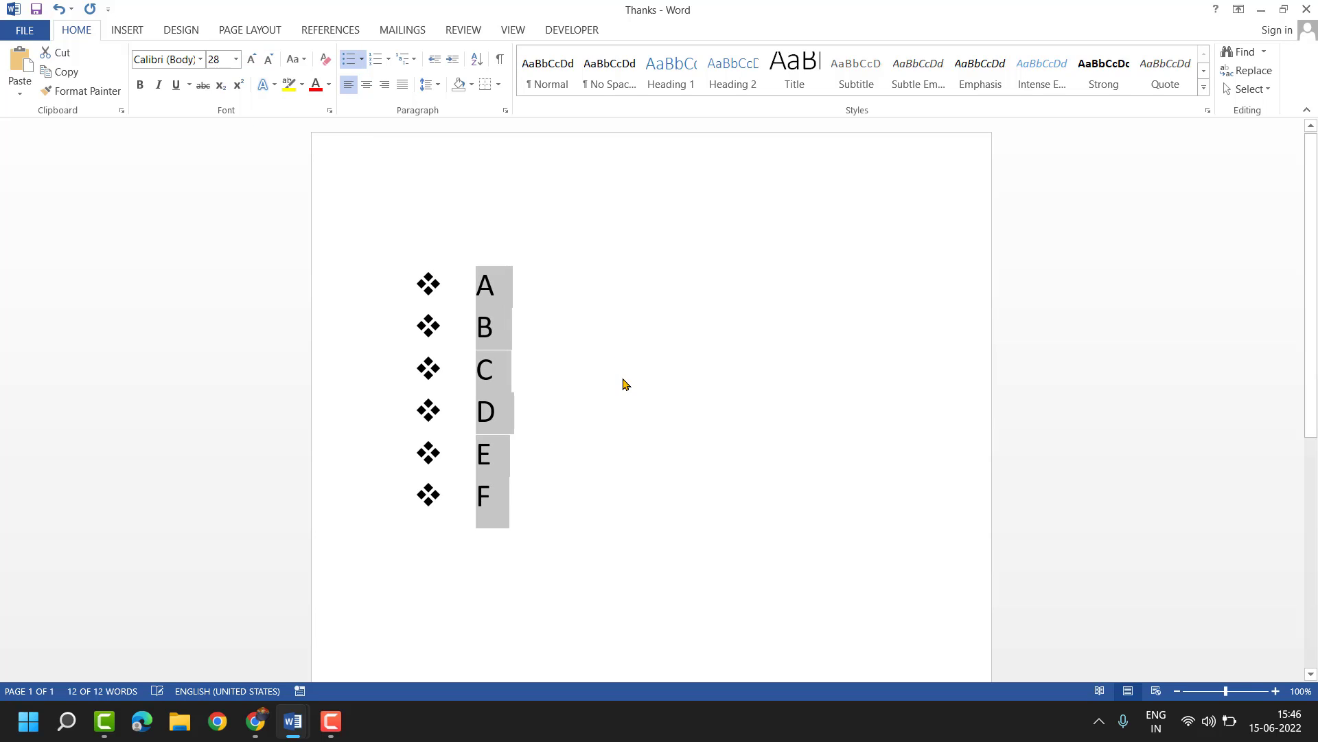
left_click(630, 410)
left_click(528, 541)
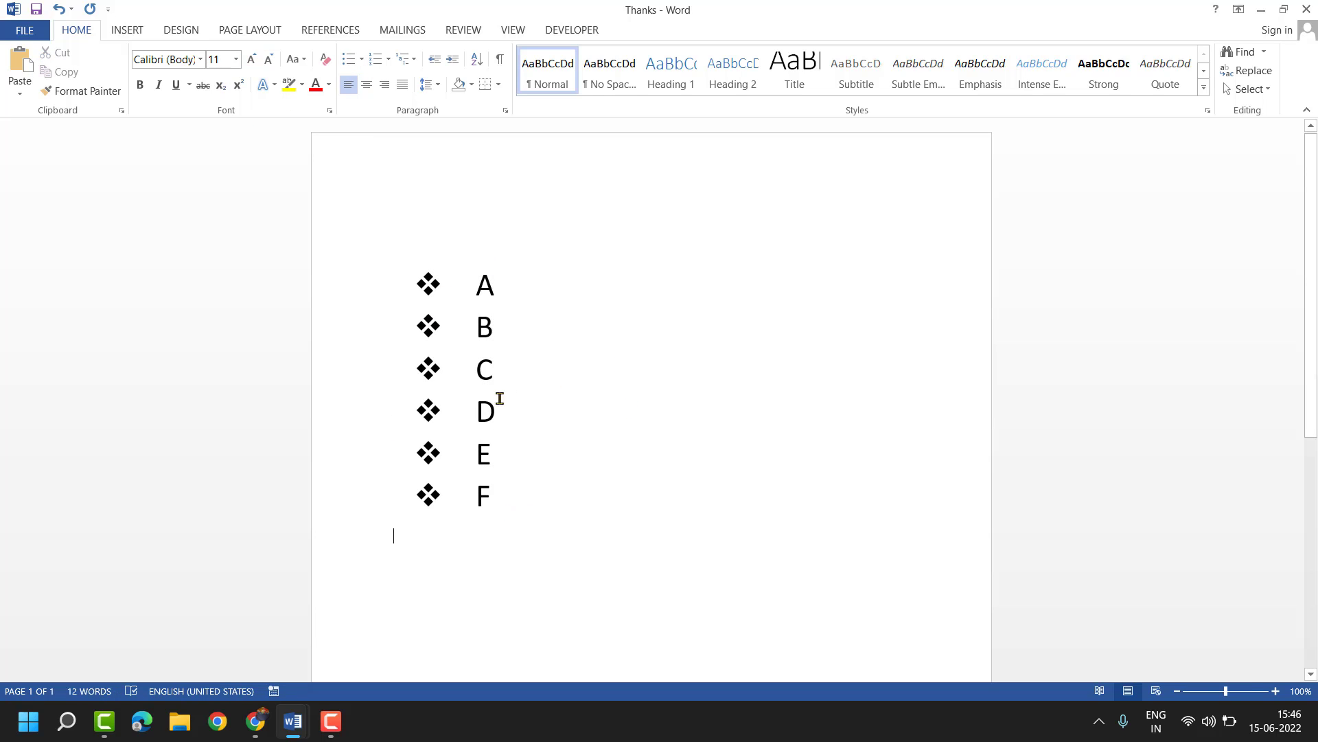
left_click_drag(504, 495, 397, 250)
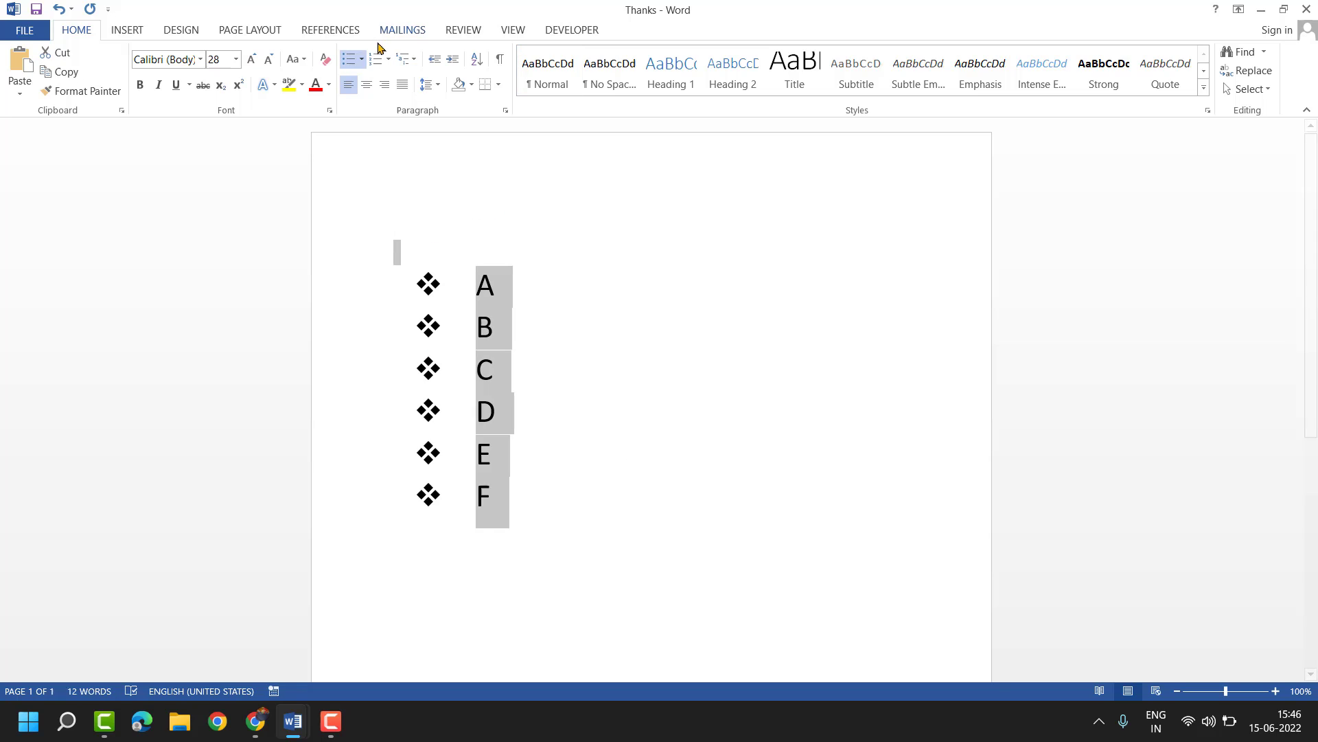
- Replace the A–F diamond bullets with arrowhead bullets from the Bullet Library
left_click(362, 58)
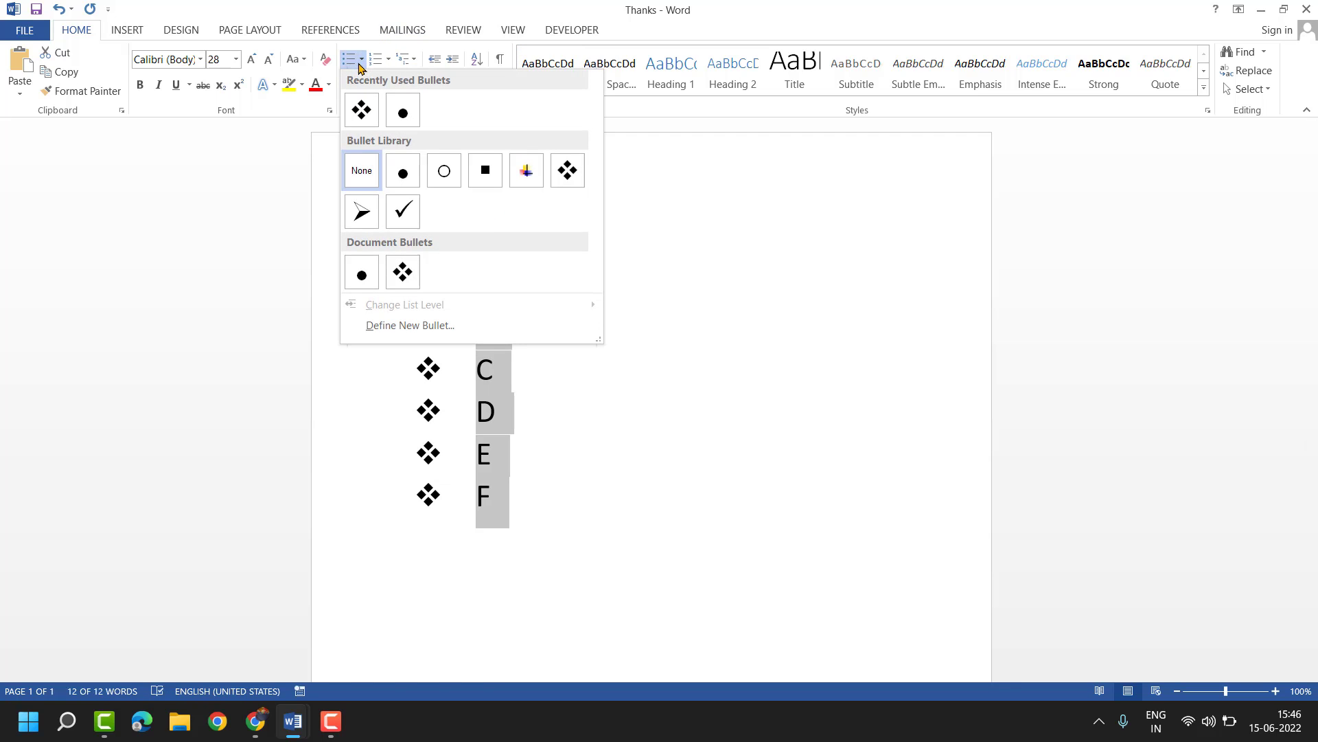
left_click(362, 212)
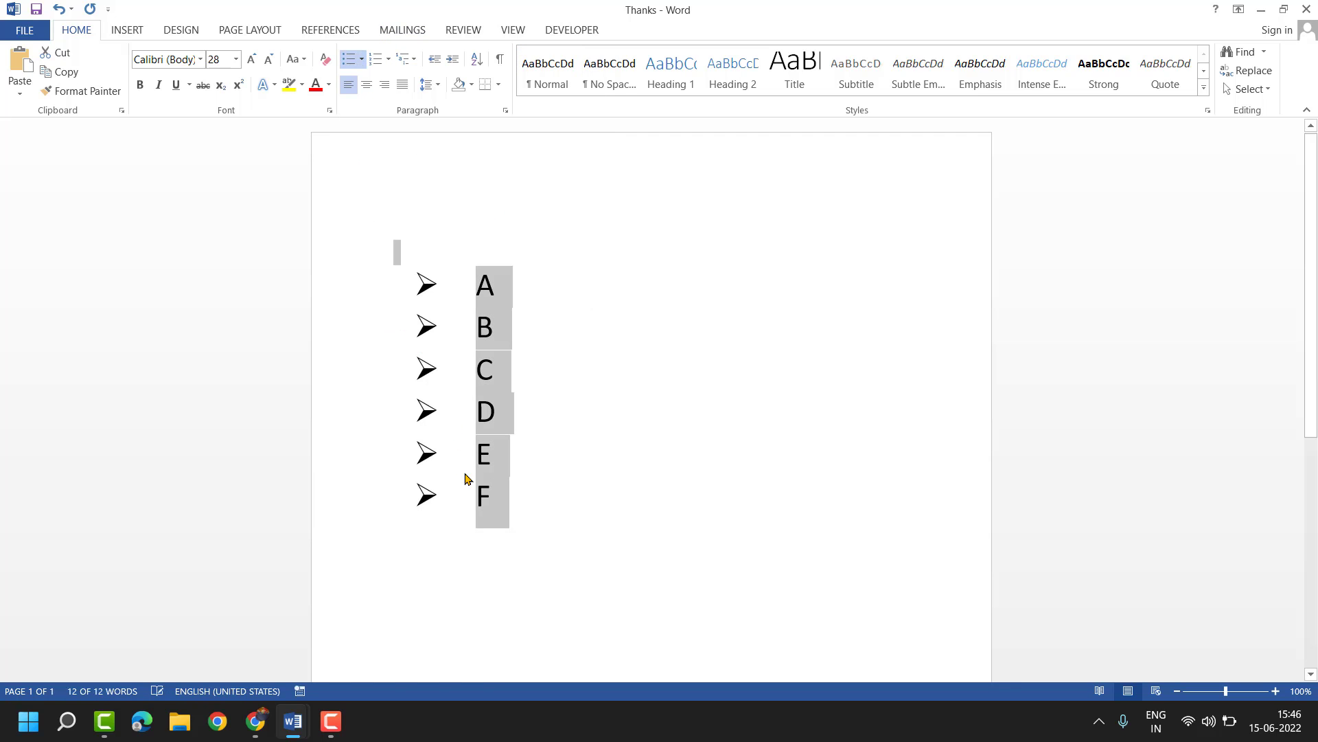
left_click(362, 59)
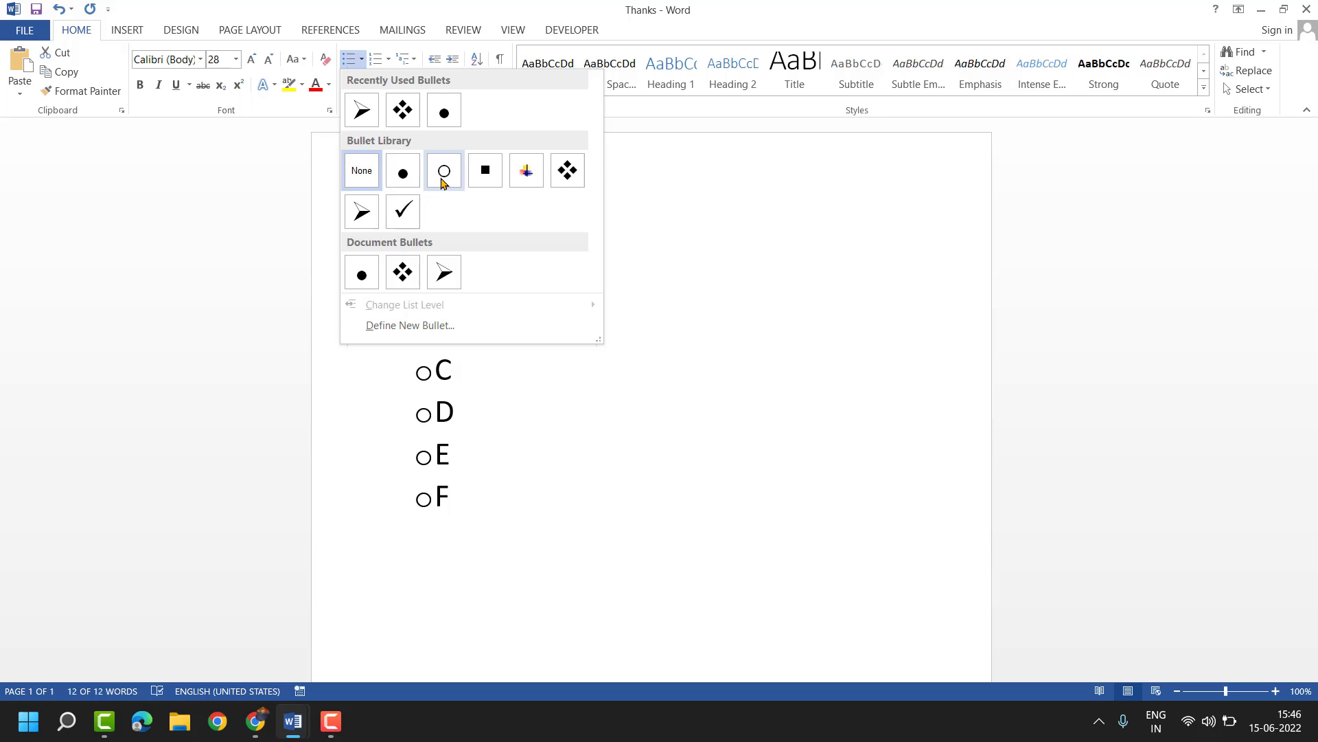
left_click(362, 212)
key("ctrl+a")
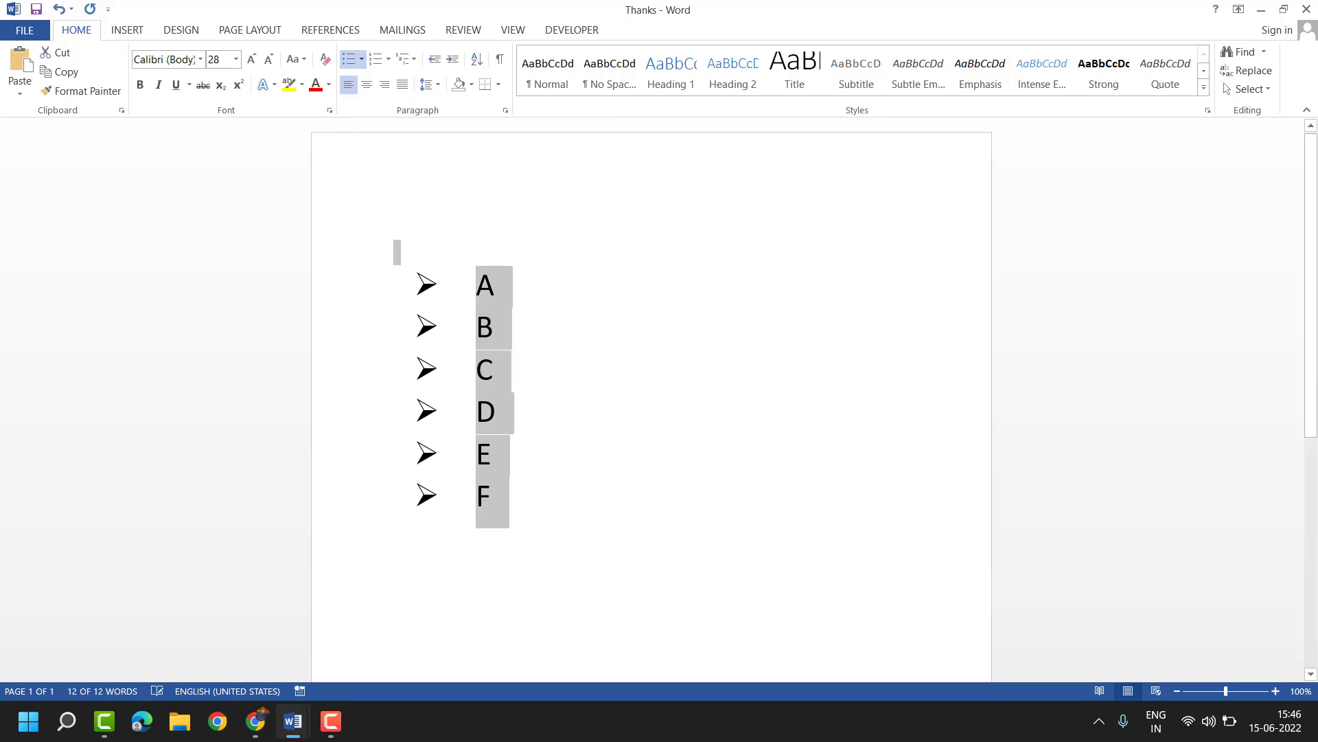
left_click(393, 536)
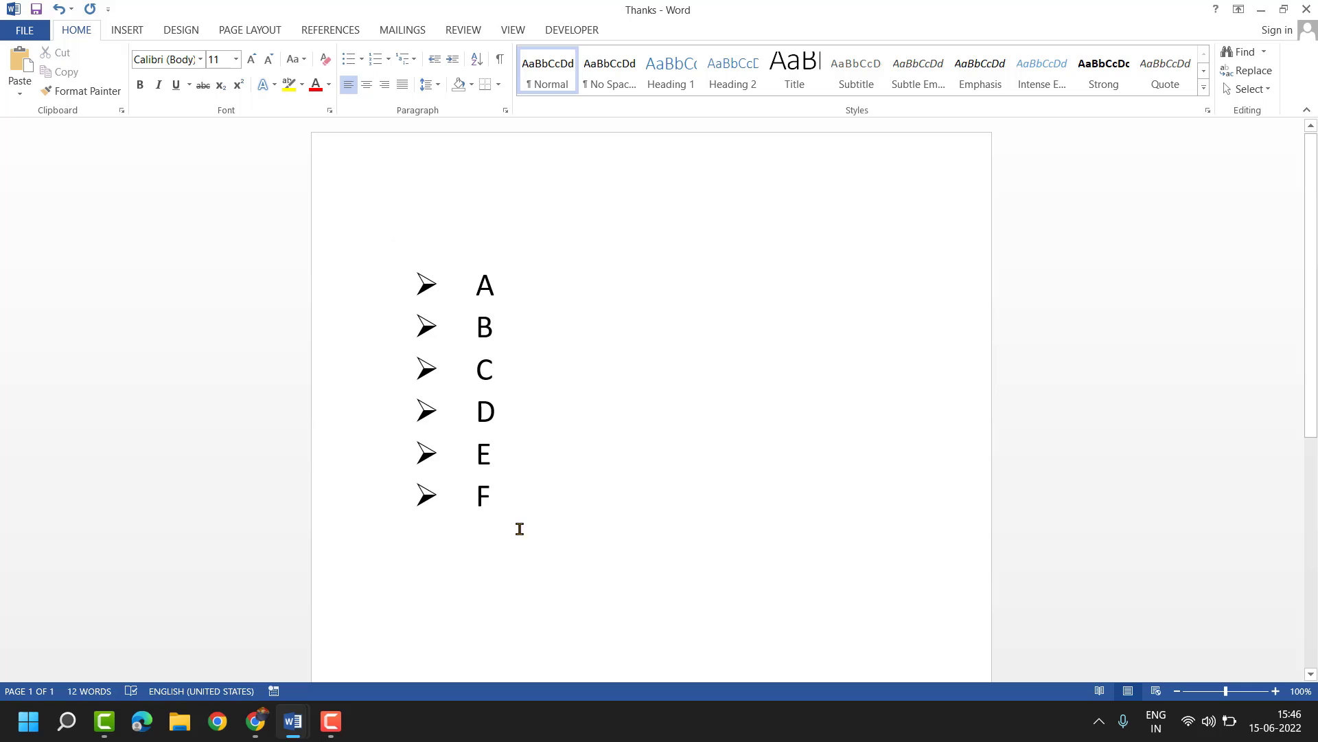
- Apply the gold Text Effects style to letters A–F and their arrow bullets
left_click_drag(519, 528, 397, 253)
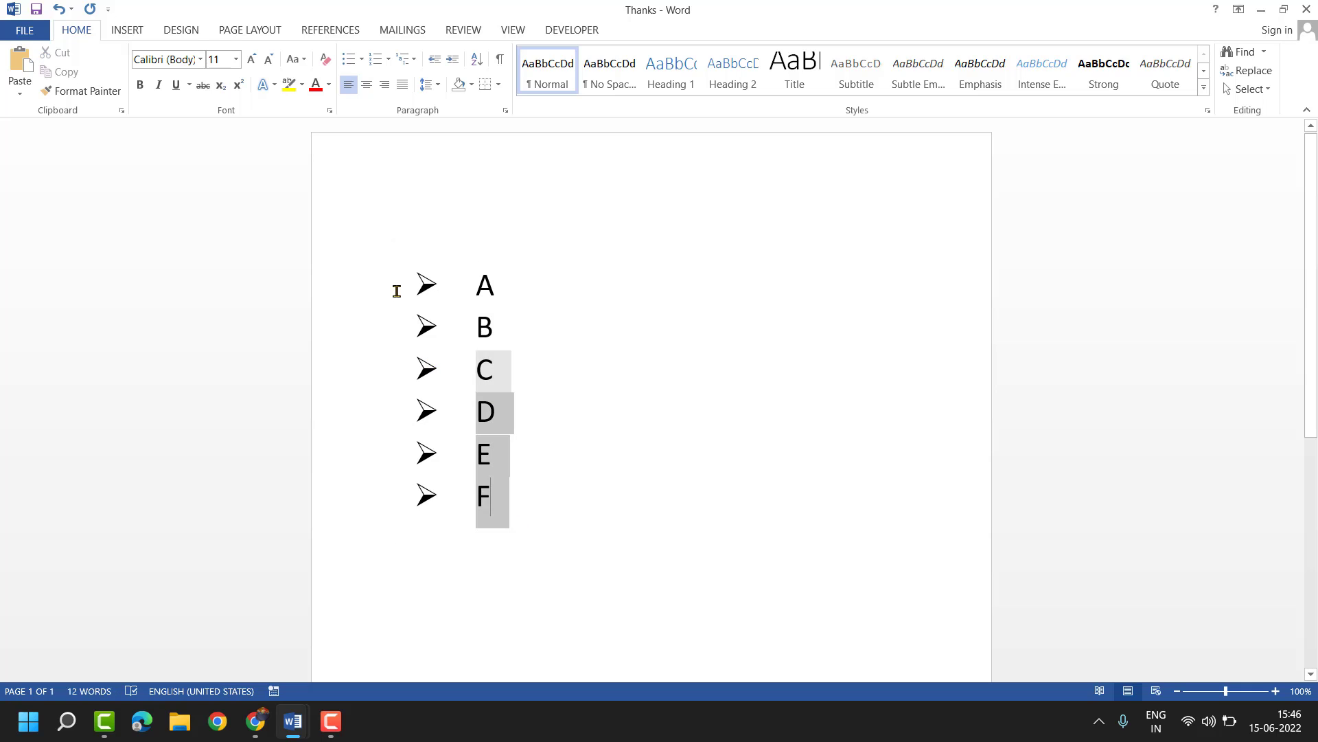
left_click(263, 88)
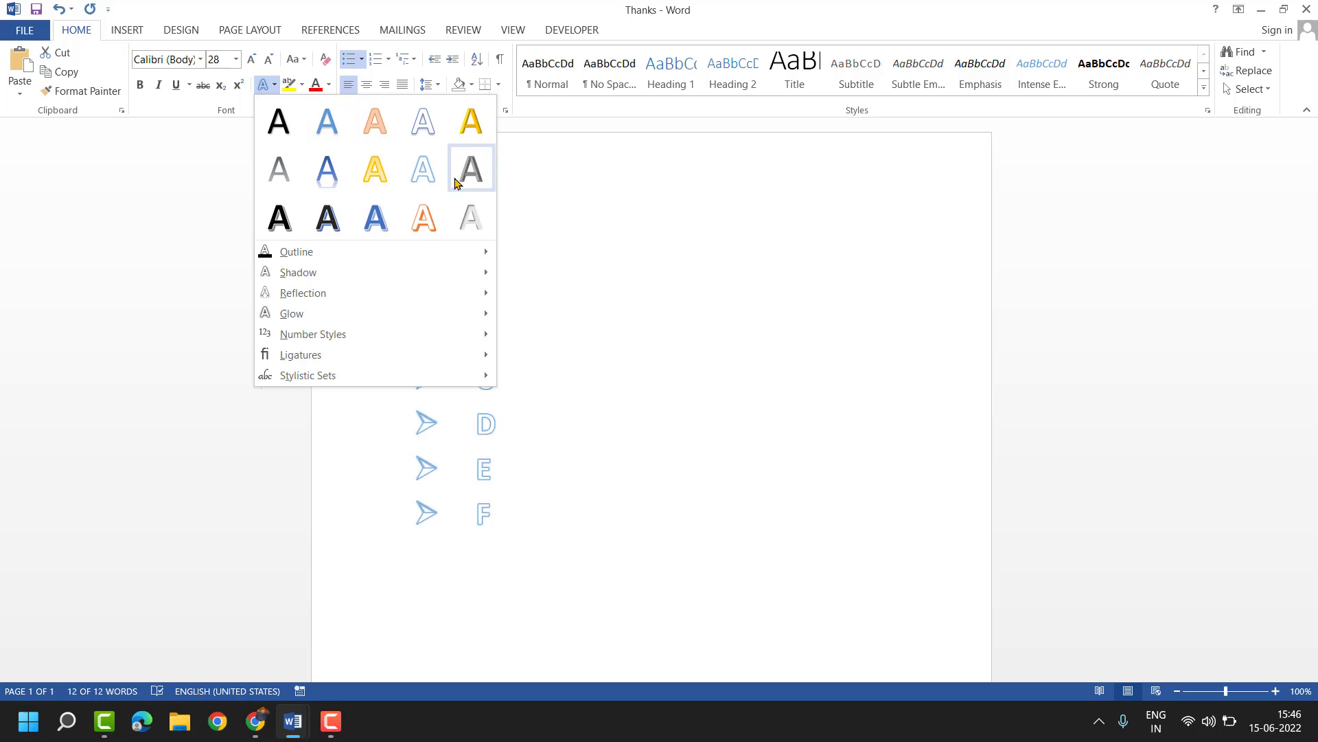
left_click(471, 124)
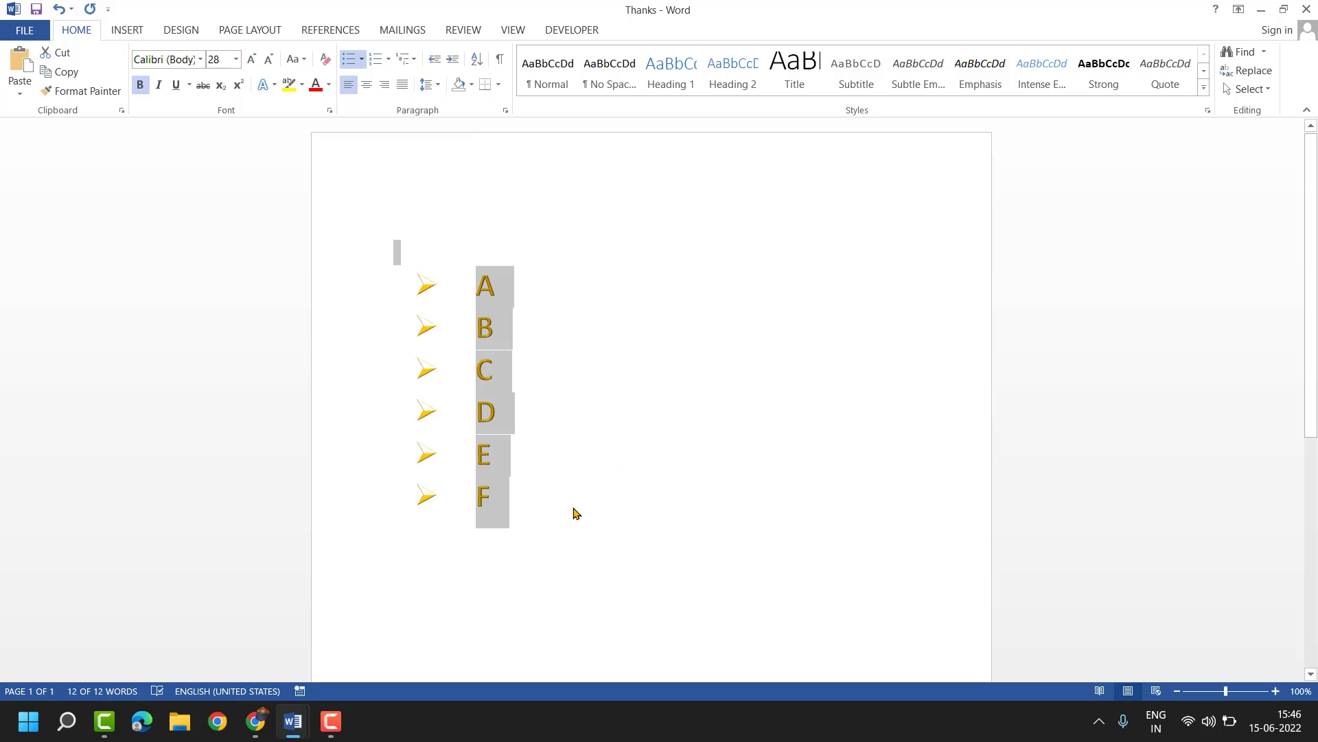
left_click(522, 556)
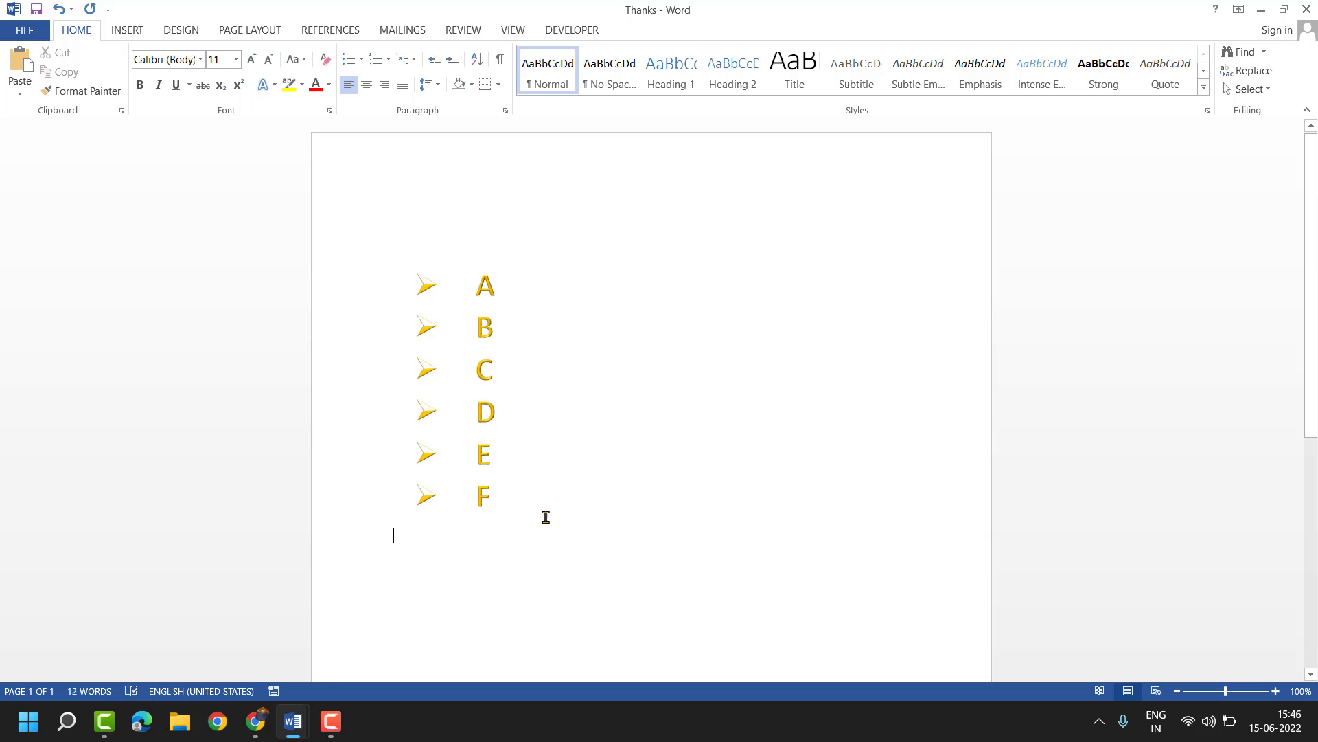
- Select the whole document, then switch to the red app on the taskbar
mouse_move(546, 526)
left_mouse_down()
mouse_move(448, 231)
mouse_move(578, 557)
left_mouse_up()
key("ctrl+a")
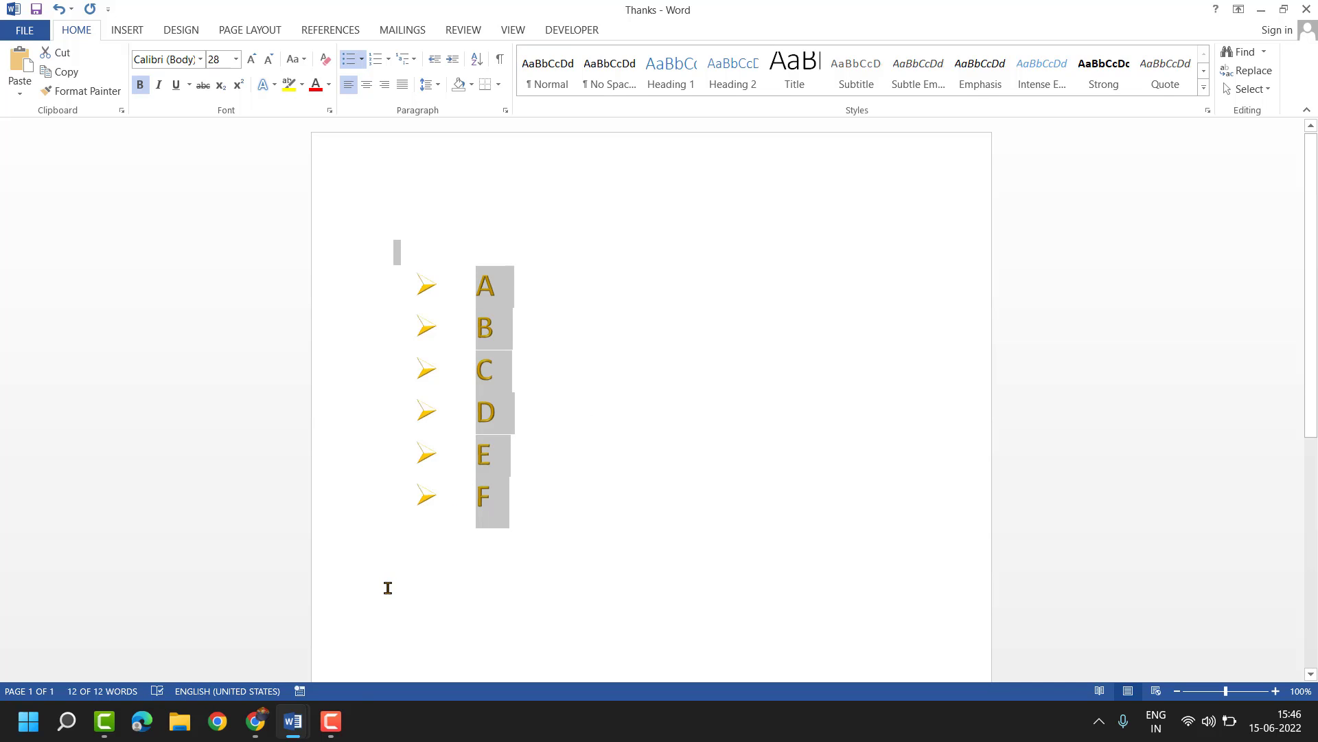
left_click(330, 721)
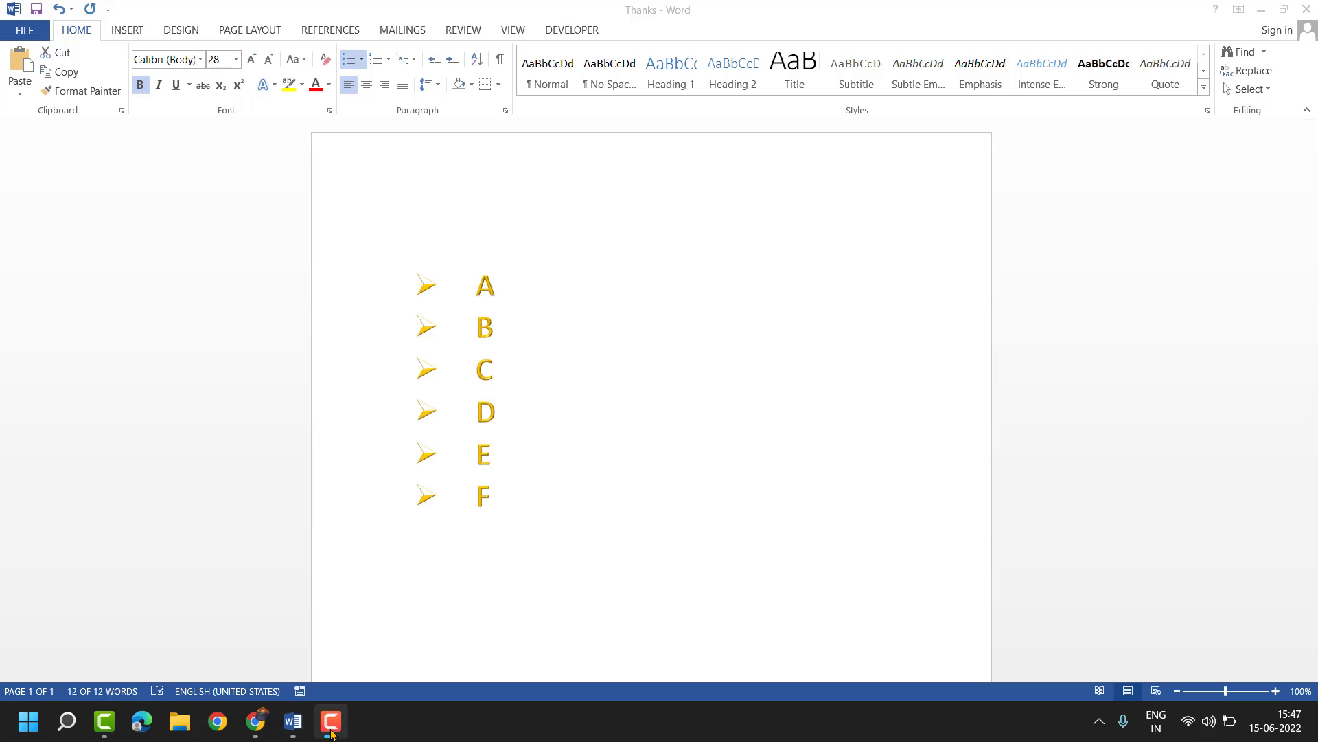